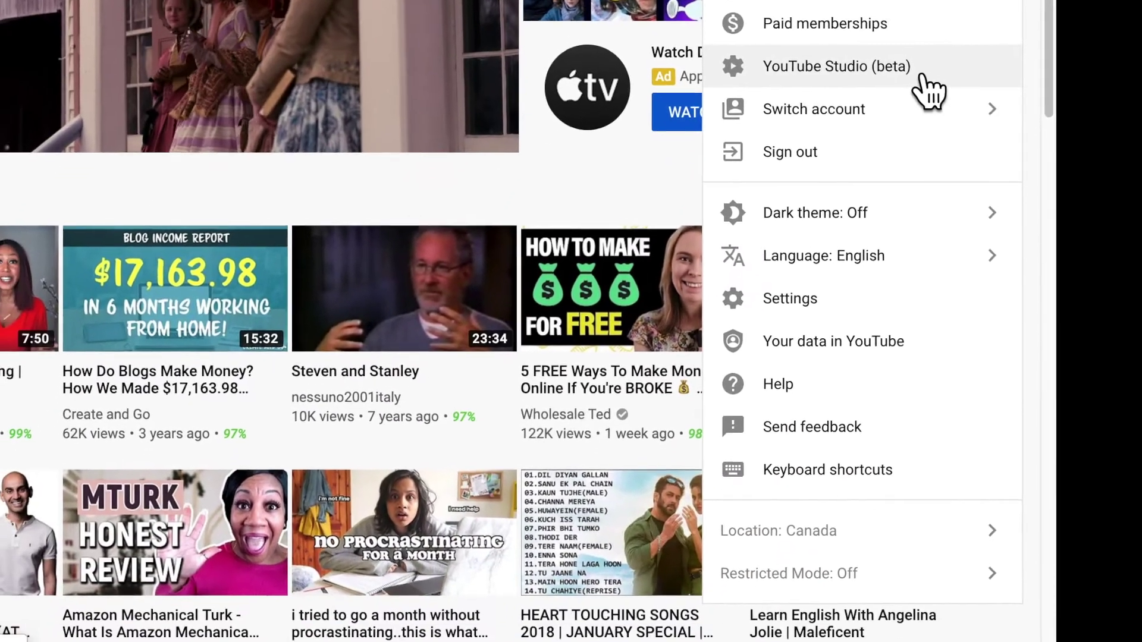
# Open YouTube Studio (beta) from the account menu to reach the channel dashboard
pyautogui.click(922, 99)
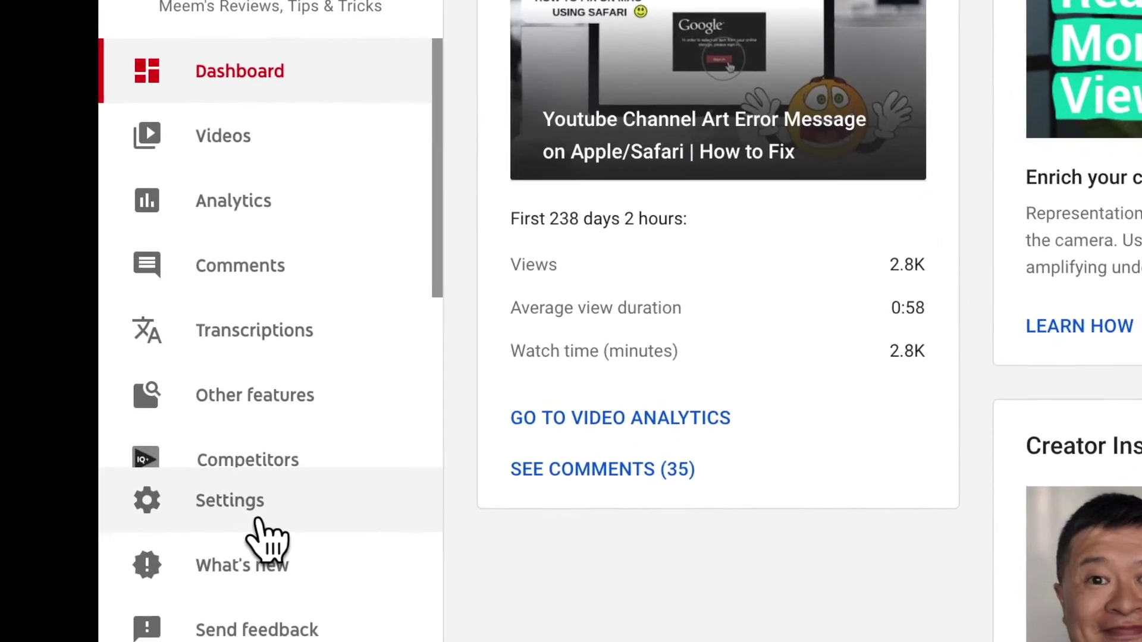
# Go to Settings > Channel > Branding and highlight the PNG watermark format requirement
pyautogui.click(234, 568)
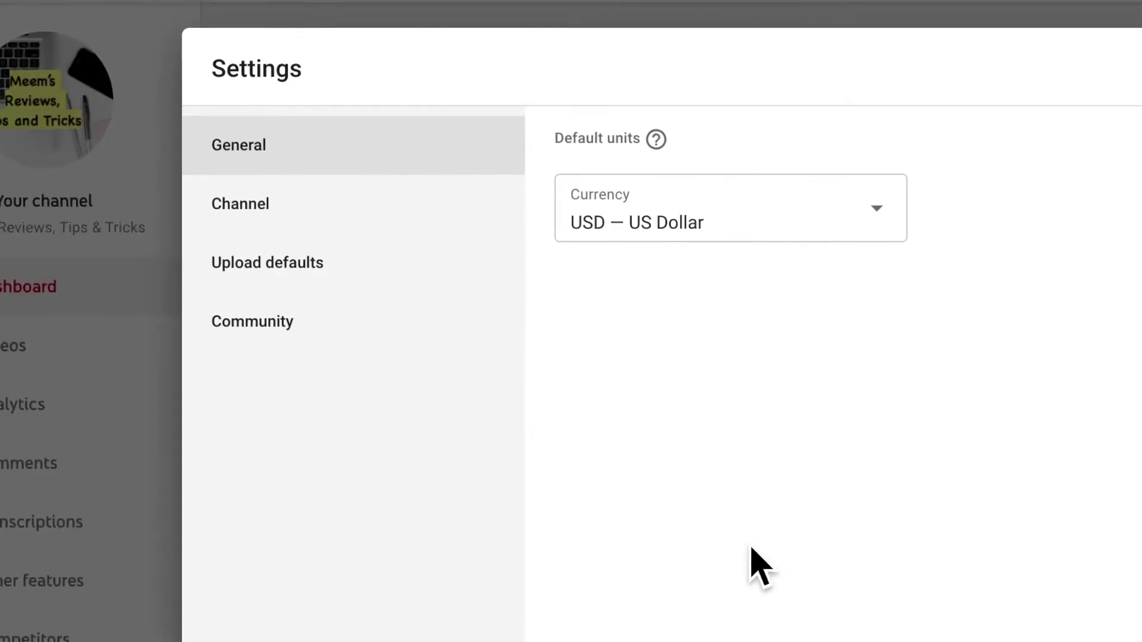
pyautogui.click(277, 221)
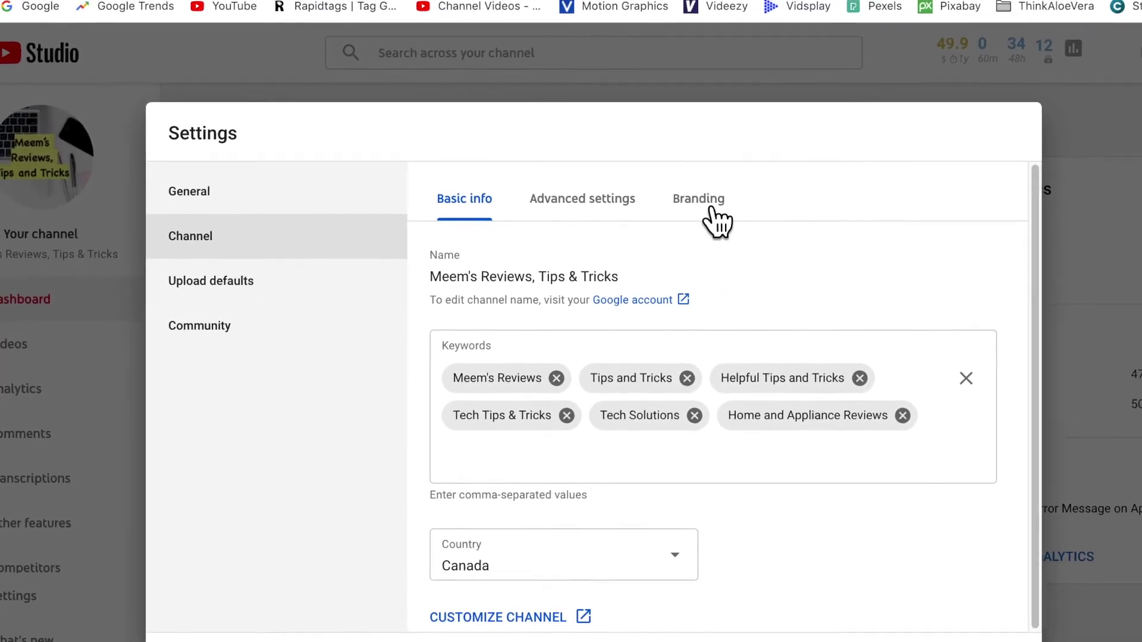
pyautogui.click(711, 208)
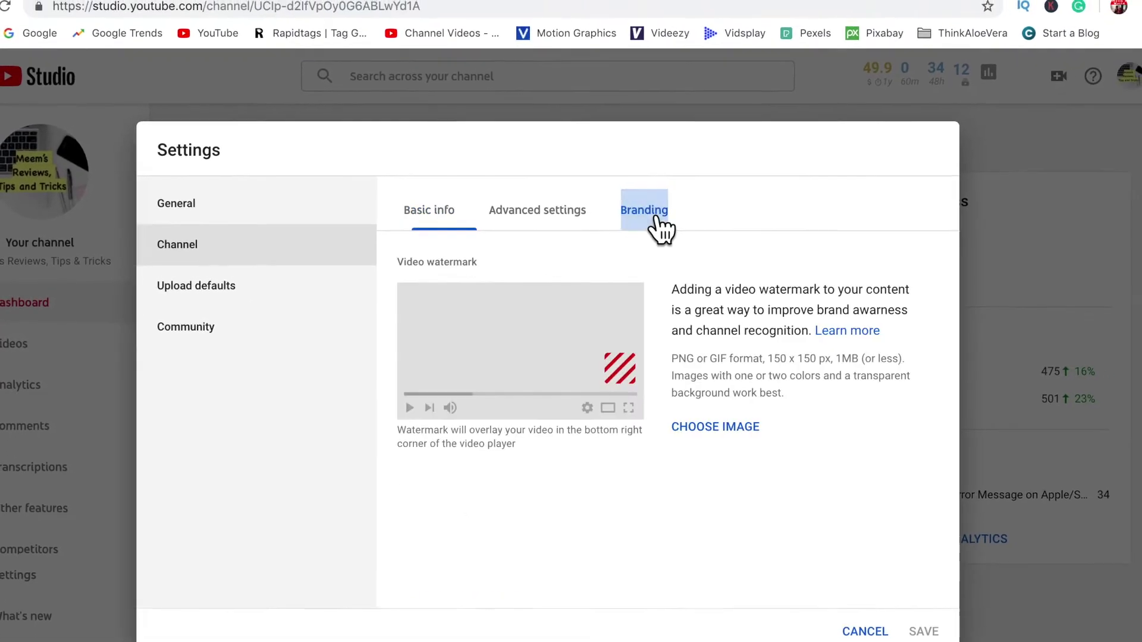
pyautogui.moveTo(663, 360); pyautogui.dragTo(903, 345)
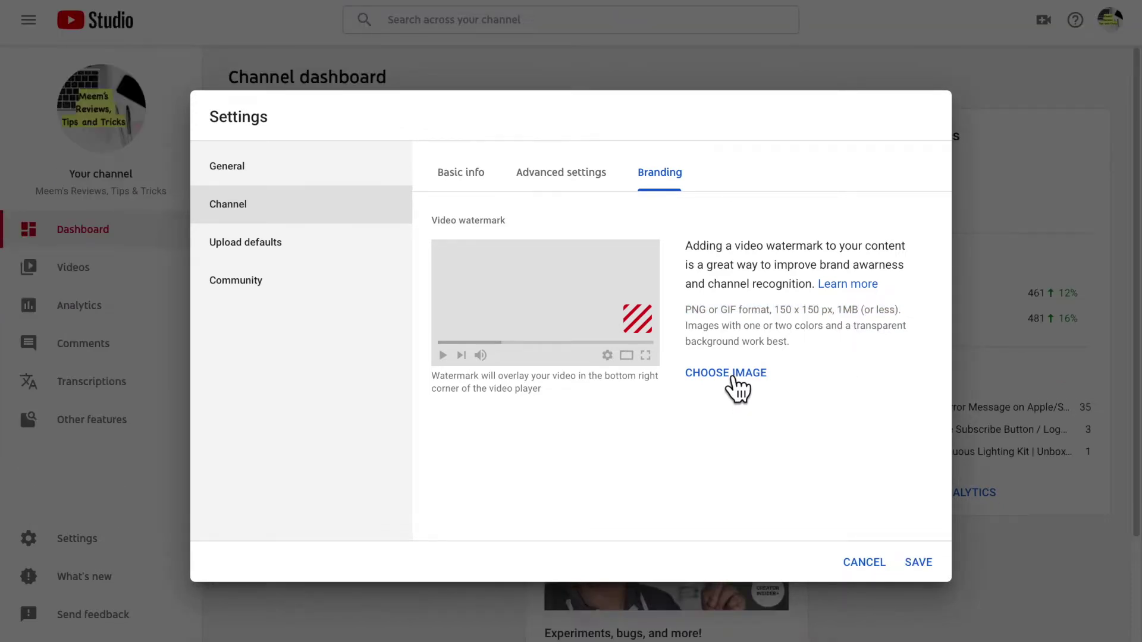
# Upload the Subscribe PNG from Downloads as the watermark, shown for the entire video, and save
pyautogui.click(732, 376)
pyautogui.click(452, 39)
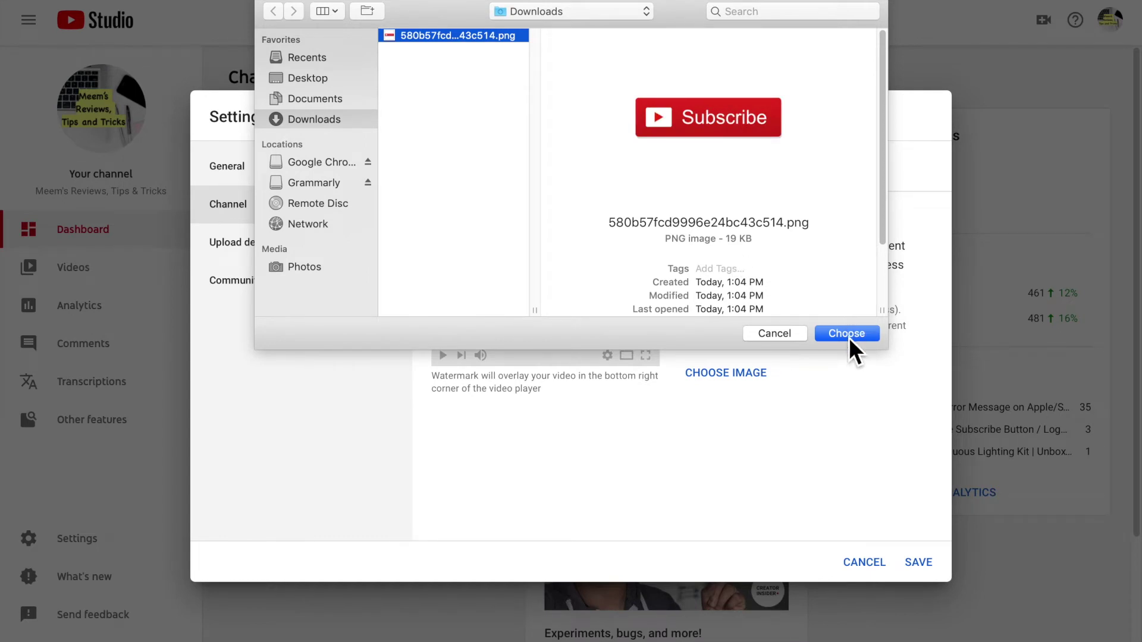
pyautogui.click(847, 333)
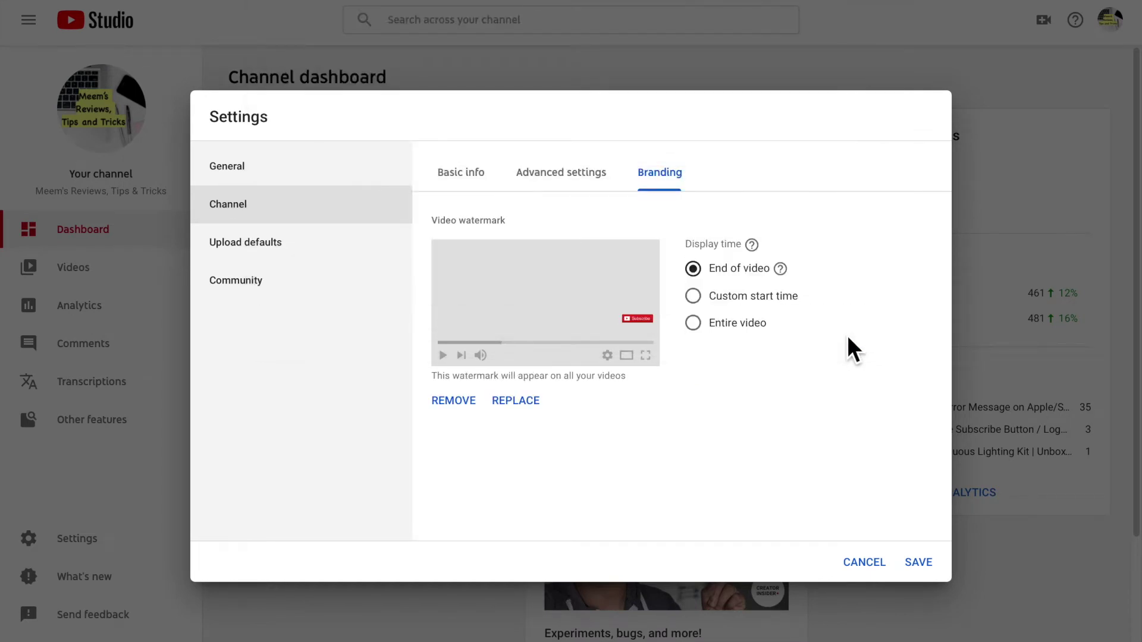
pyautogui.click(706, 333)
pyautogui.click(927, 566)
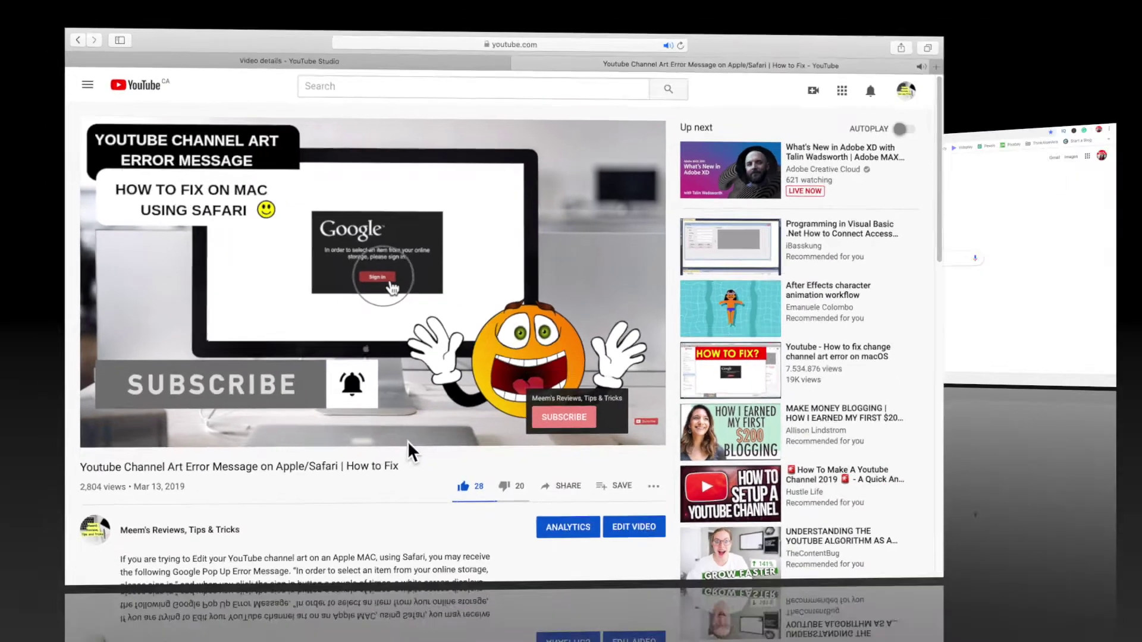
# Search Google for 'youtube subscribe button png' using the 150x150 suggestion
pyautogui.write('ube')
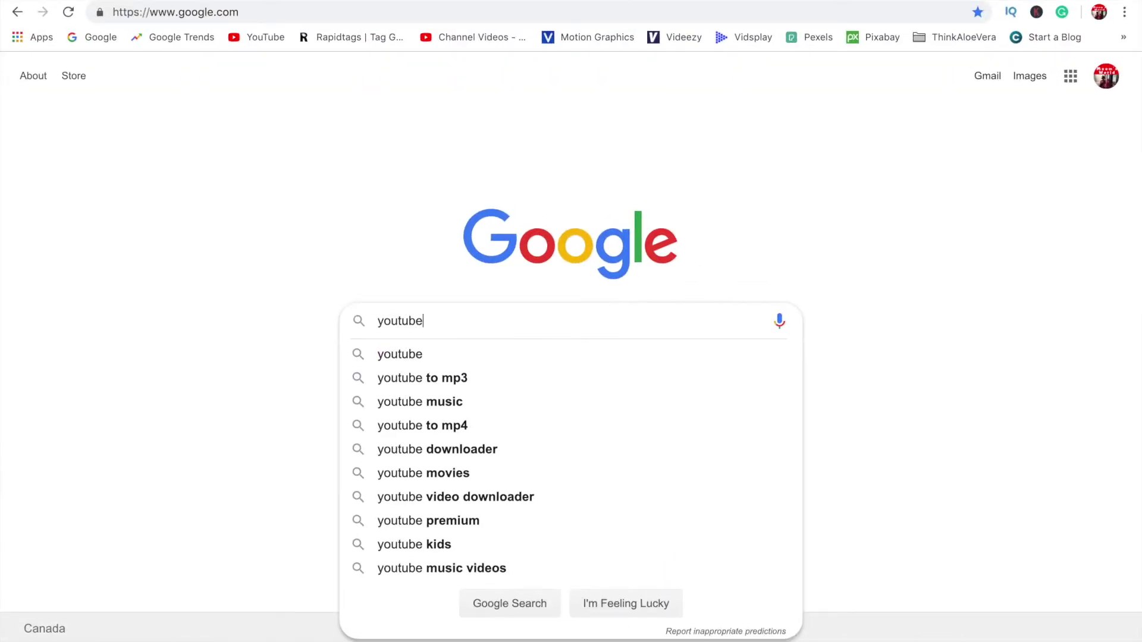
pyautogui.write(' subscribe button p')
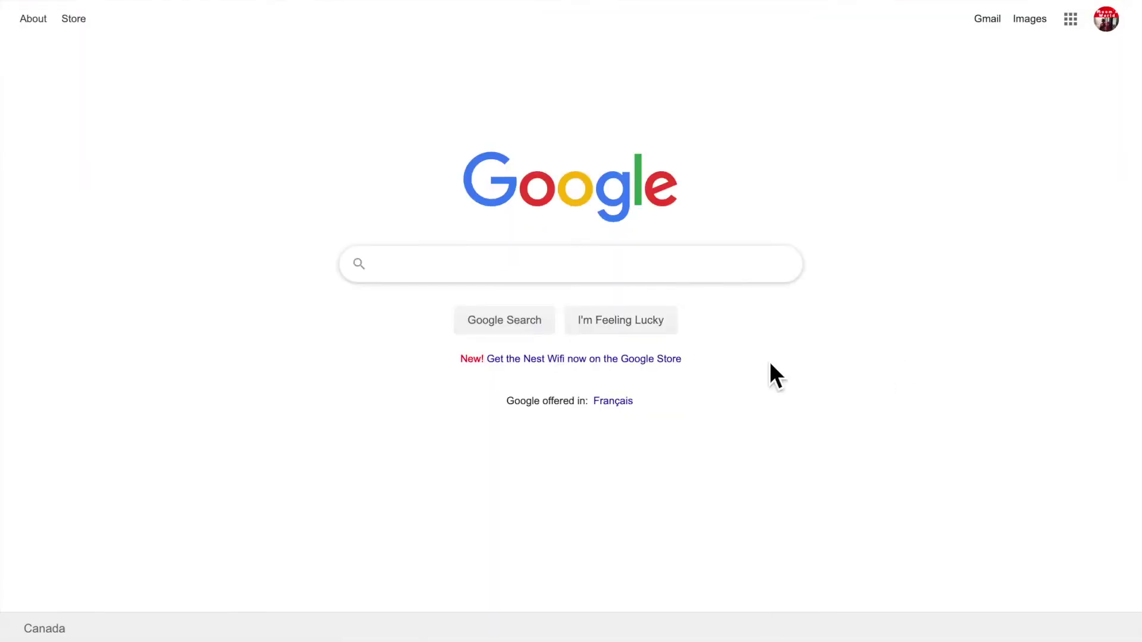
pyautogui.write('subs')
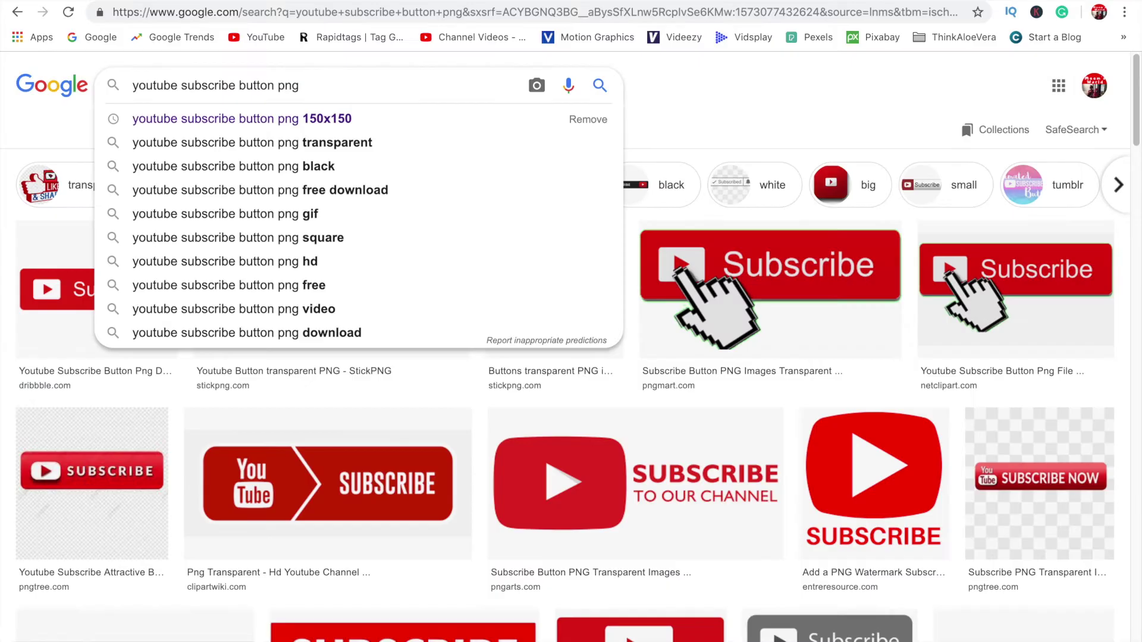
pyautogui.click(317, 122)
# Replace the query with 'subscribe button', run the search, and switch to image results
pyautogui.press('super+a')
pyautogui.press('BackSpace')
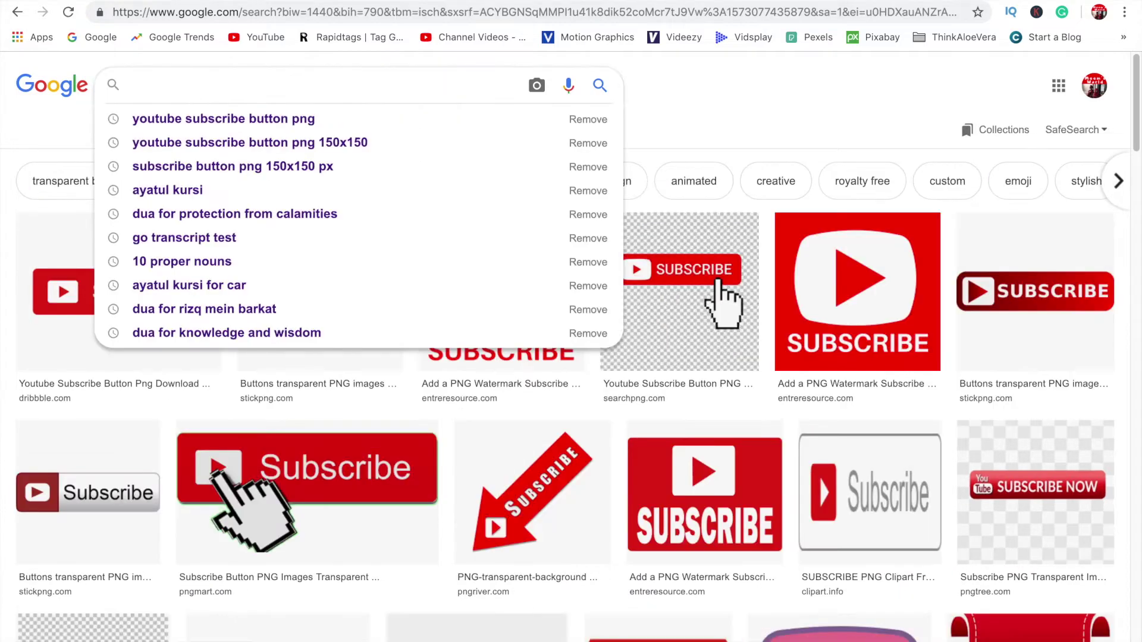
pyautogui.write('subscribe b')
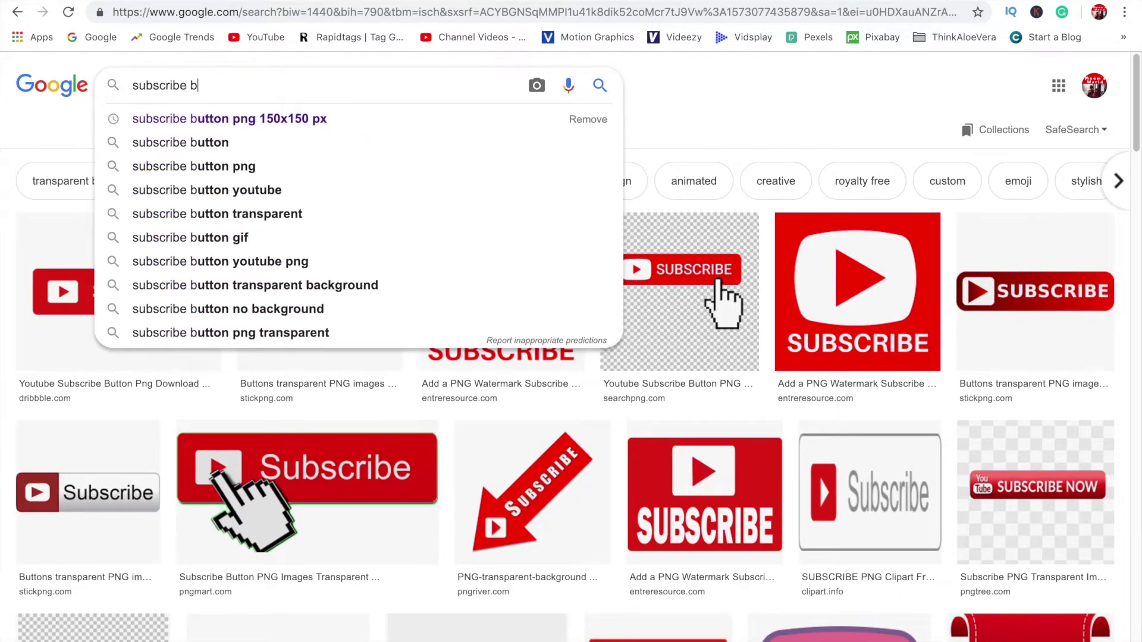
pyautogui.write('utton')
pyautogui.press('Return')
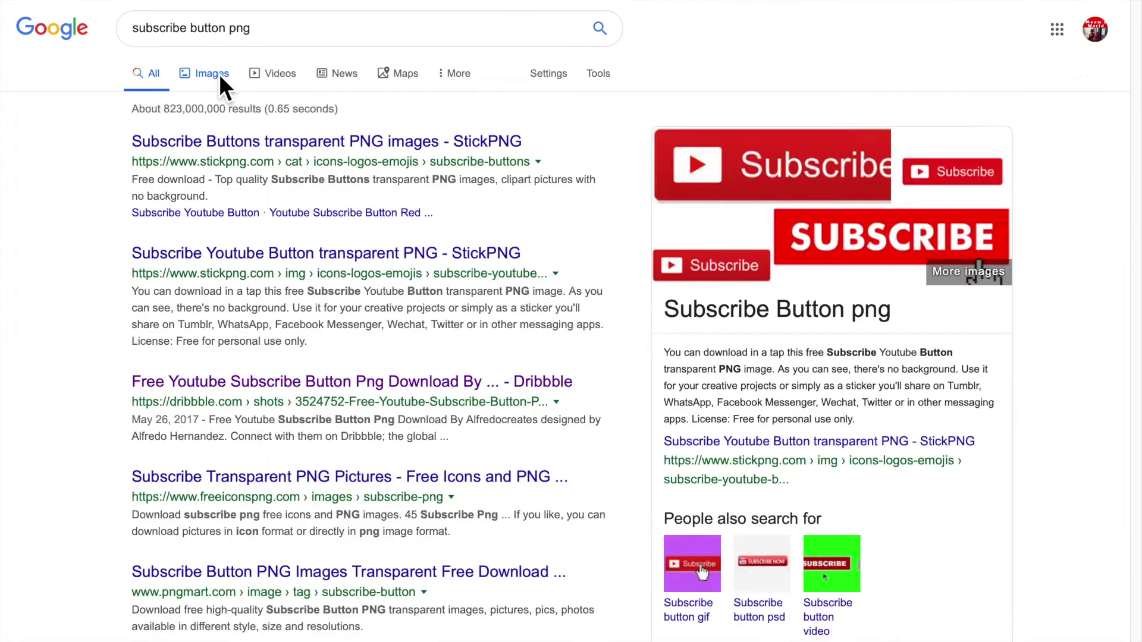
pyautogui.click(219, 82)
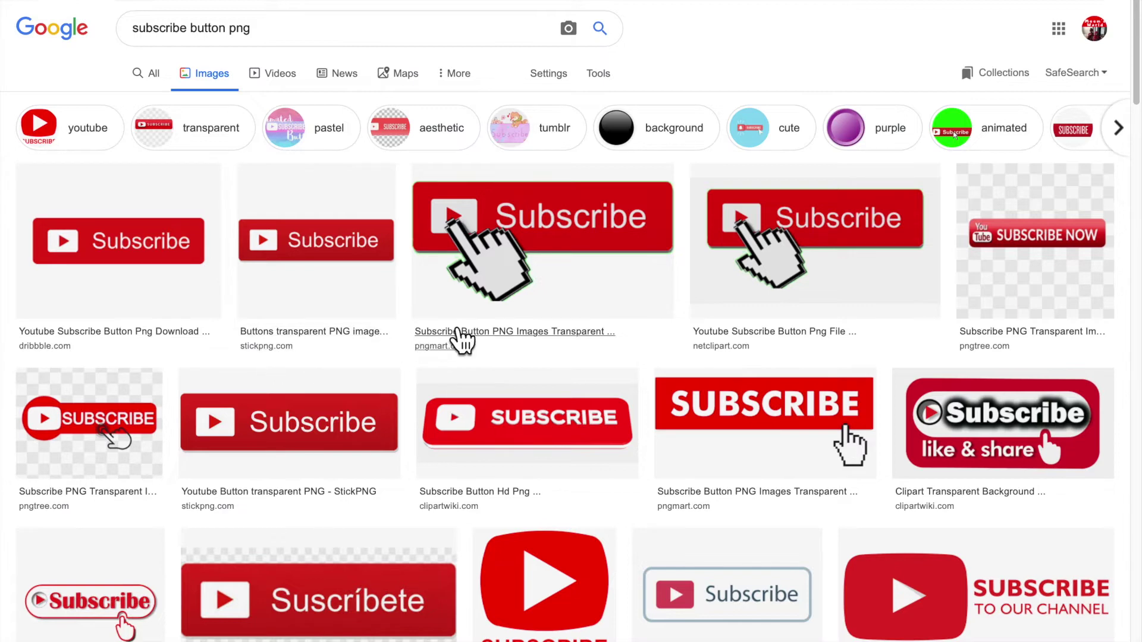
# Preview the StickPNG red Subscribe button image, then return to the YouTube Studio window
pyautogui.click(315, 245)
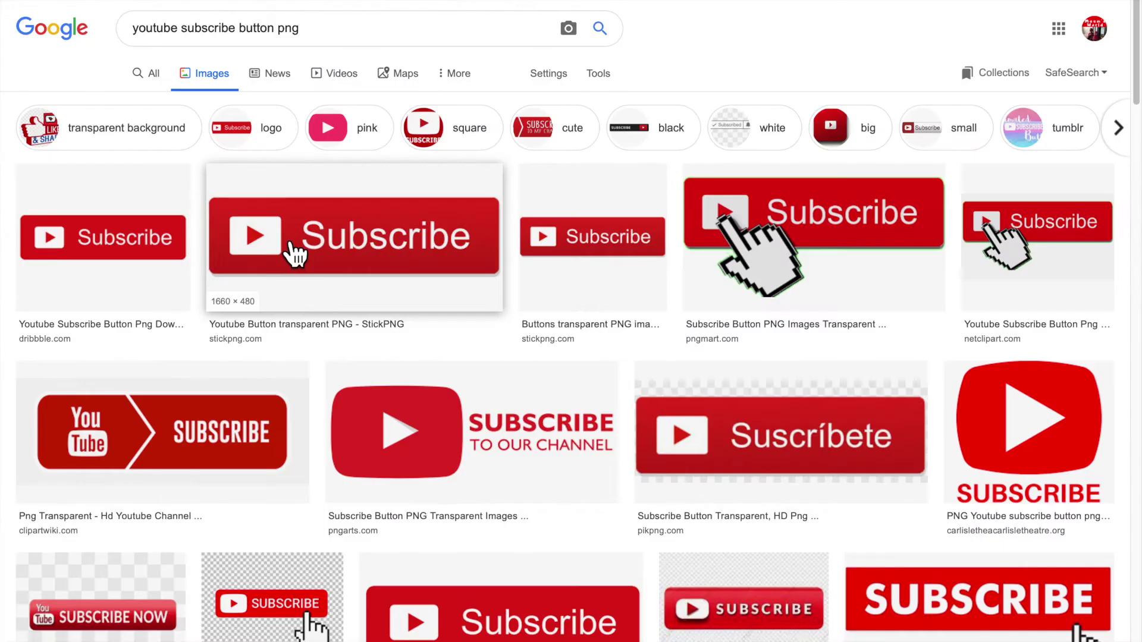
pyautogui.click(291, 247)
pyautogui.scroll(-8, 959, 369)
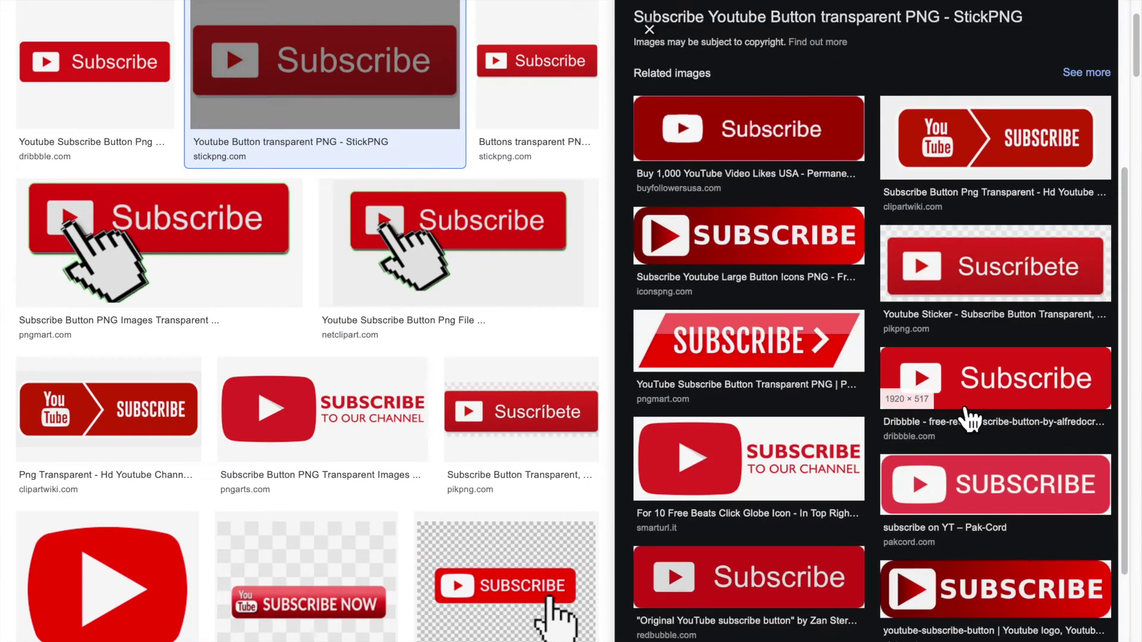
pyautogui.scroll(10, 916, 357)
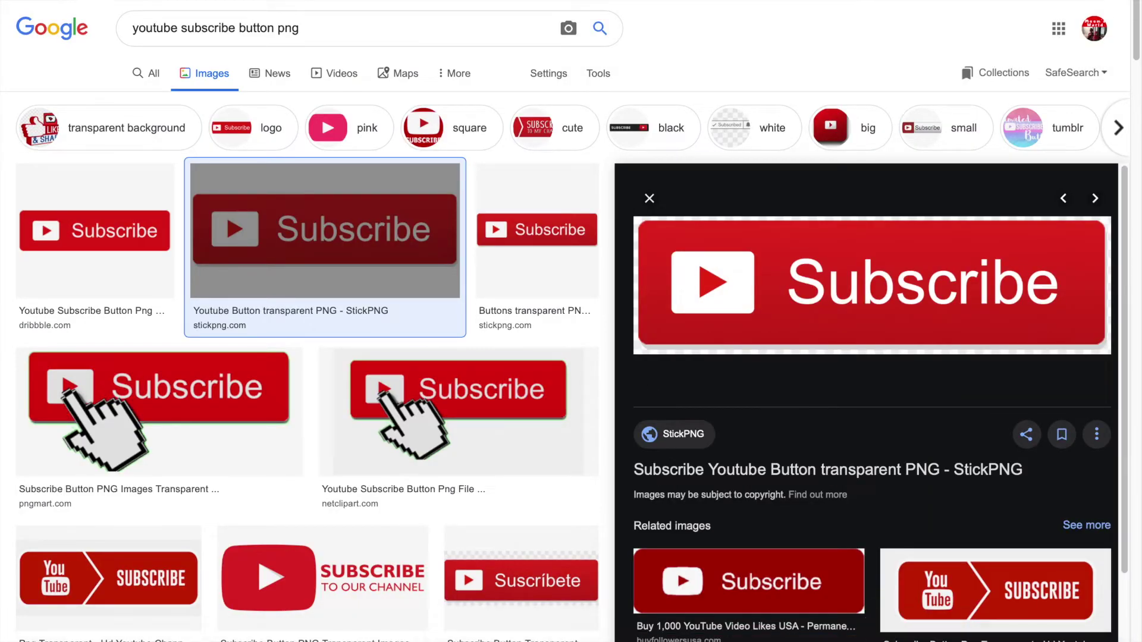
pyautogui.click(324, 3)
pyautogui.click(357, 194)
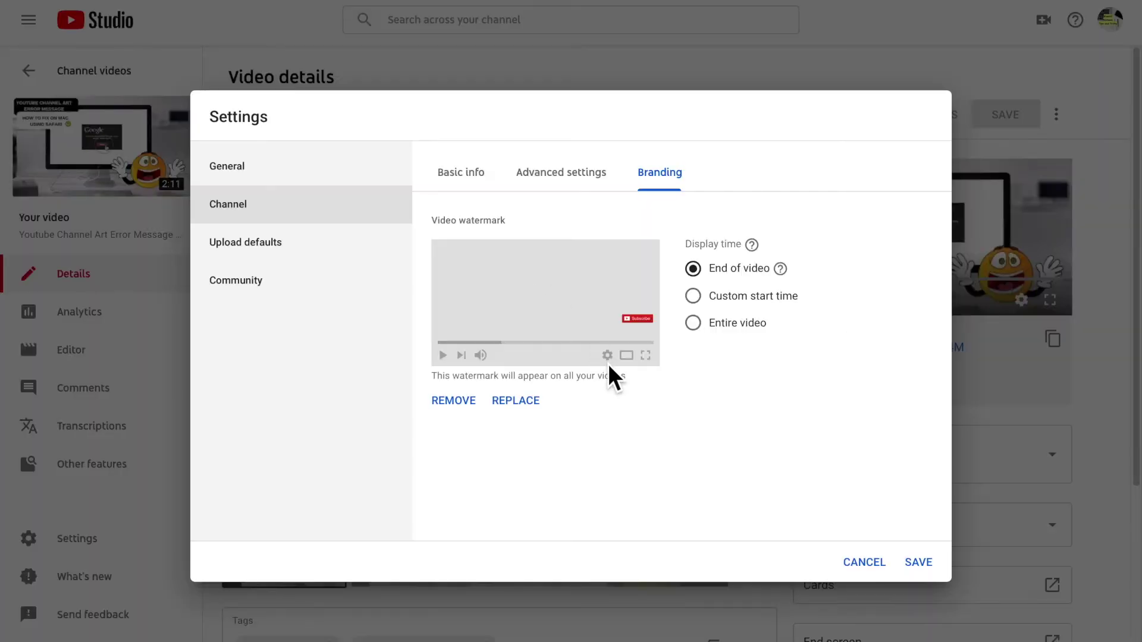
# Try the alfredocreates Subscribe image as the watermark; it's rejected as needing a square image
pyautogui.click(529, 409)
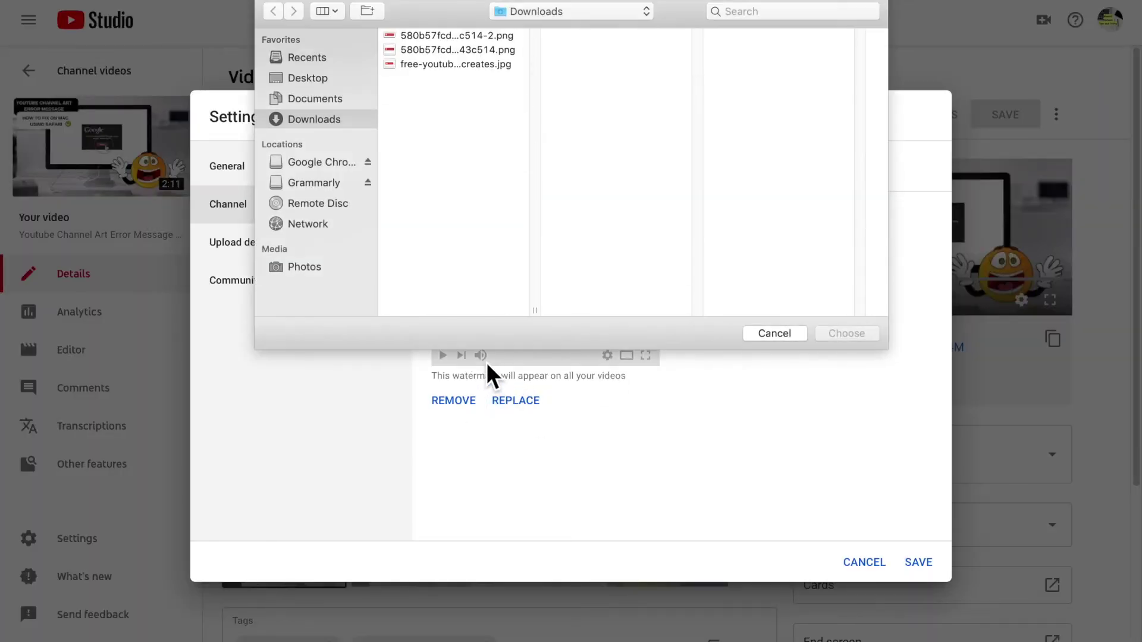
pyautogui.click(462, 66)
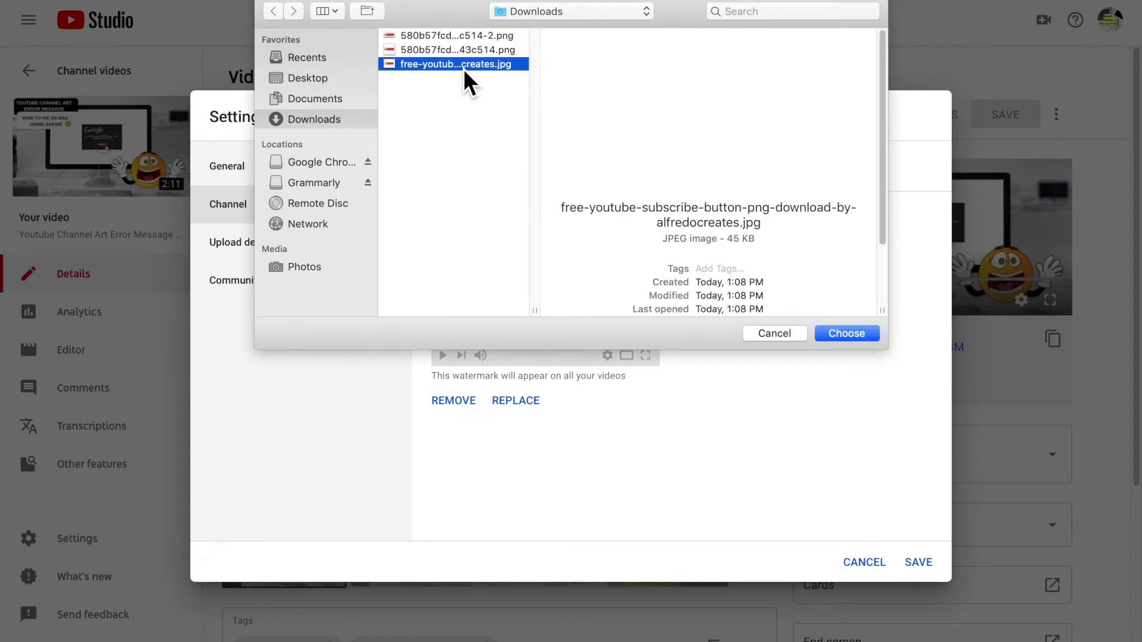
pyautogui.click(844, 337)
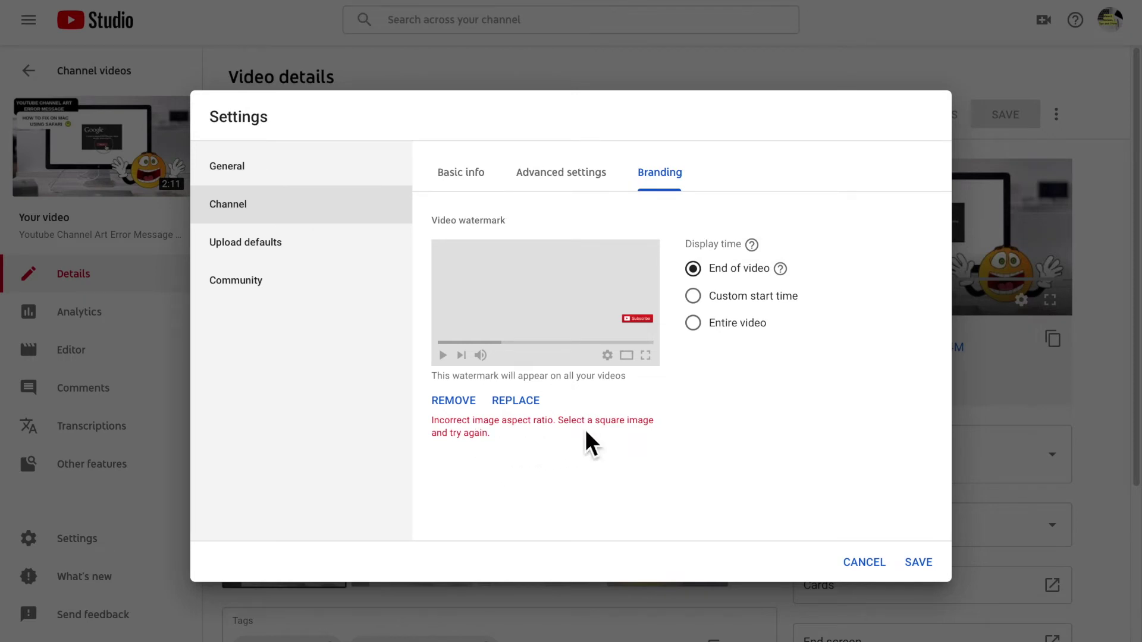
pyautogui.moveTo(559, 423); pyautogui.dragTo(573, 437)
pyautogui.click(527, 459)
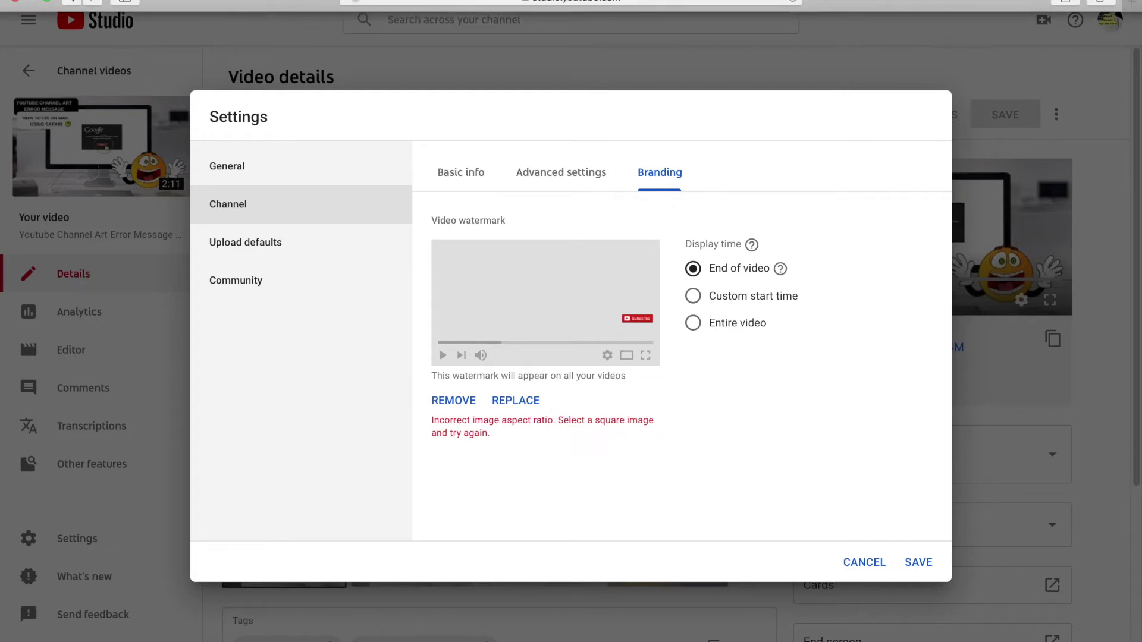
# Back in the image search, preview the square 715 × 715 searchpng Subscribe button and bring up its save options
pyautogui.click(338, 2)
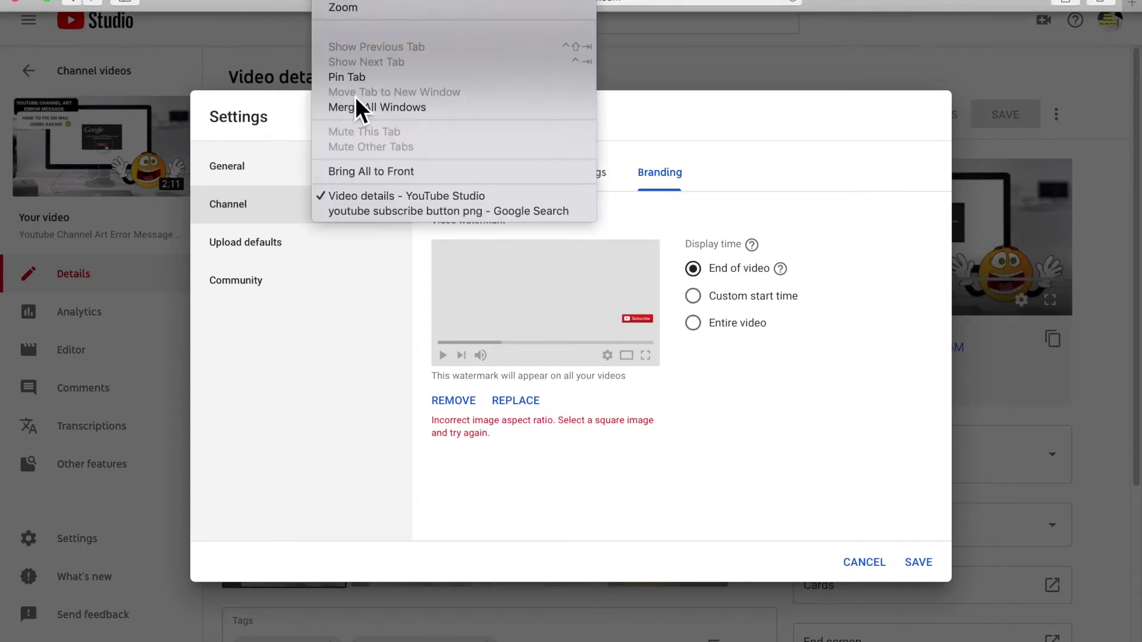
pyautogui.click(388, 212)
pyautogui.scroll(-6, 390, 224)
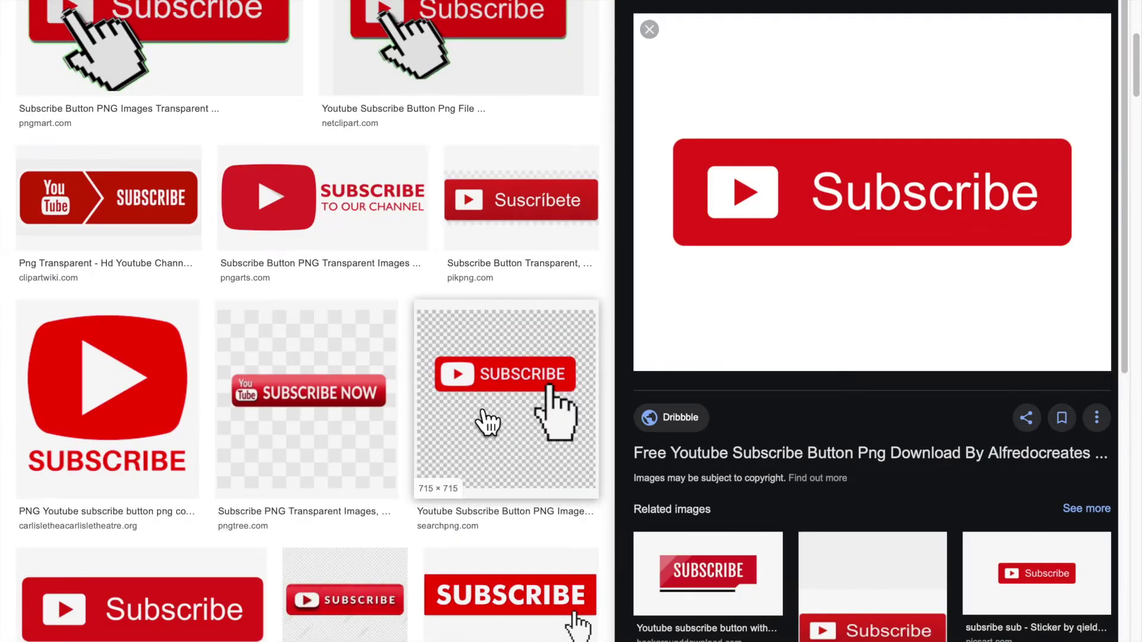
pyautogui.click(488, 422)
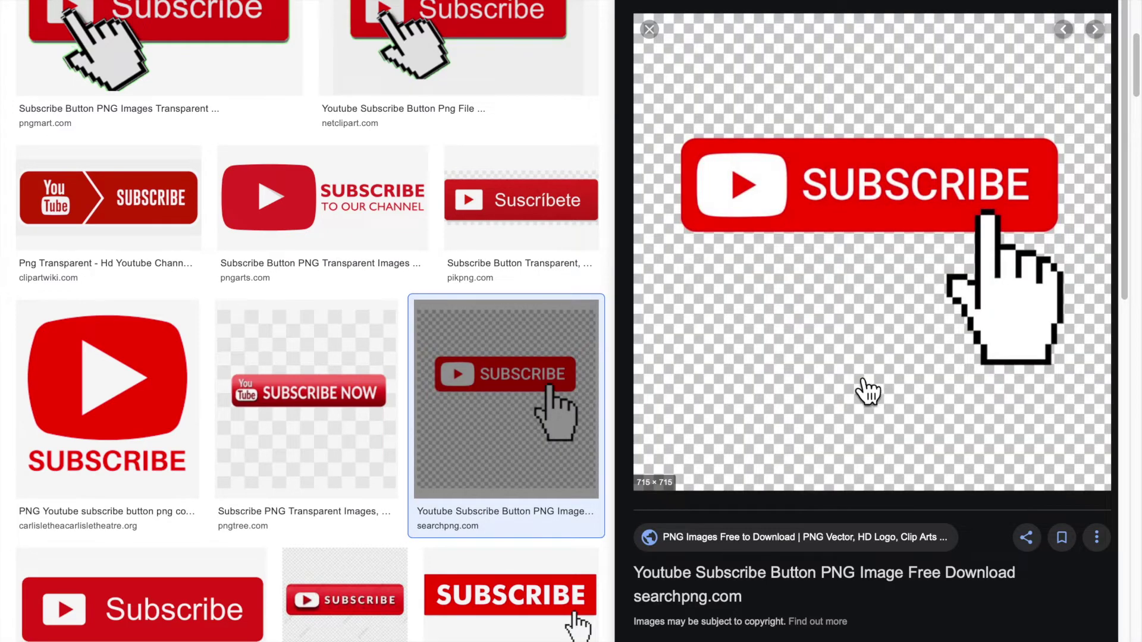
pyautogui.rightClick(827, 352)
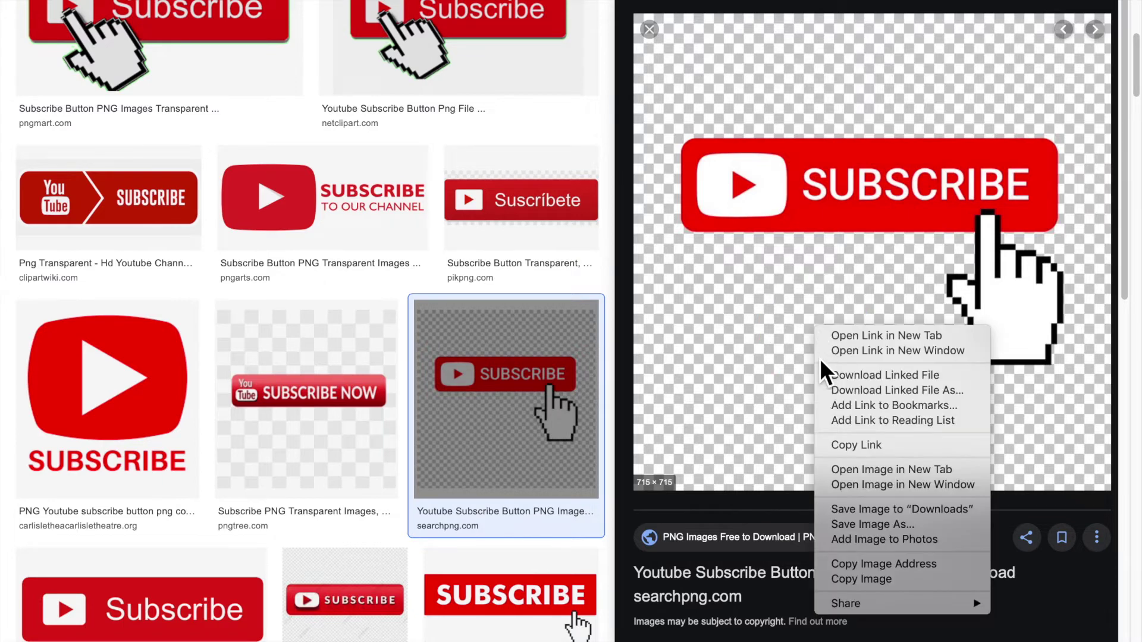
# Save the image and replace the watermark with Youtube-Subscribe-Button-PNG-715x715.jpg, then save branding
pyautogui.click(898, 522)
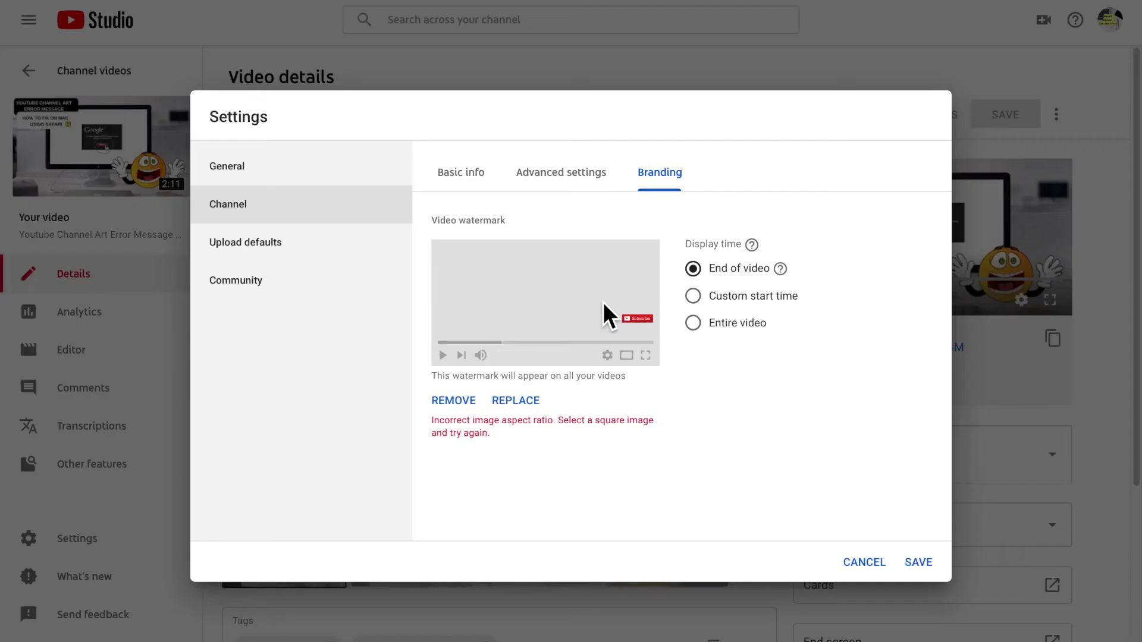
pyautogui.click(520, 407)
pyautogui.click(441, 95)
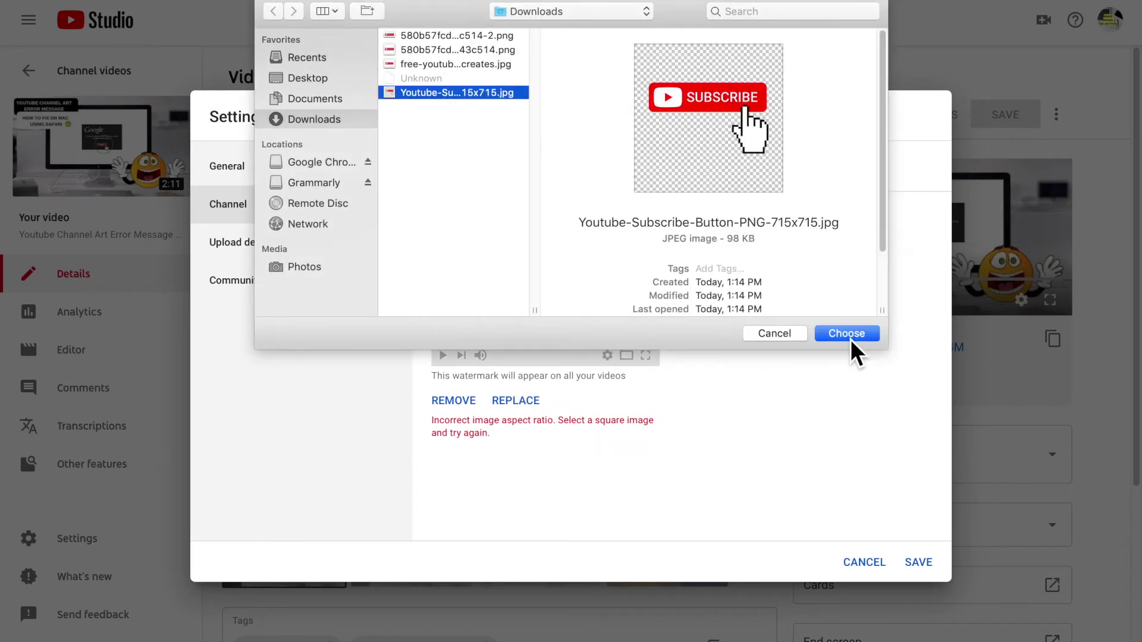
pyautogui.click(846, 333)
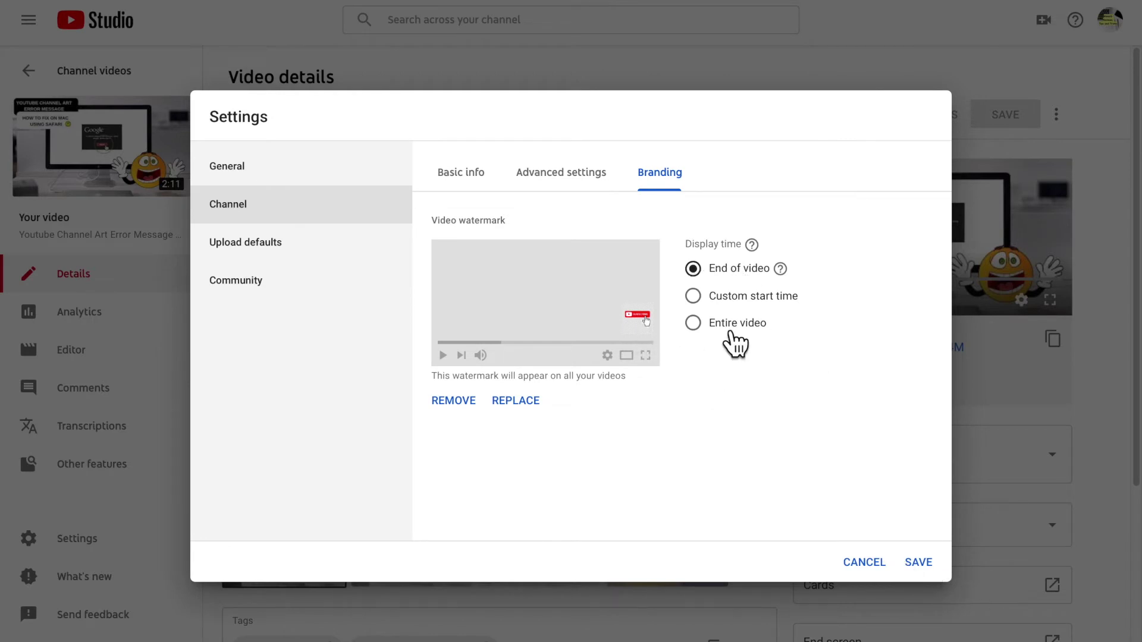
pyautogui.click(918, 563)
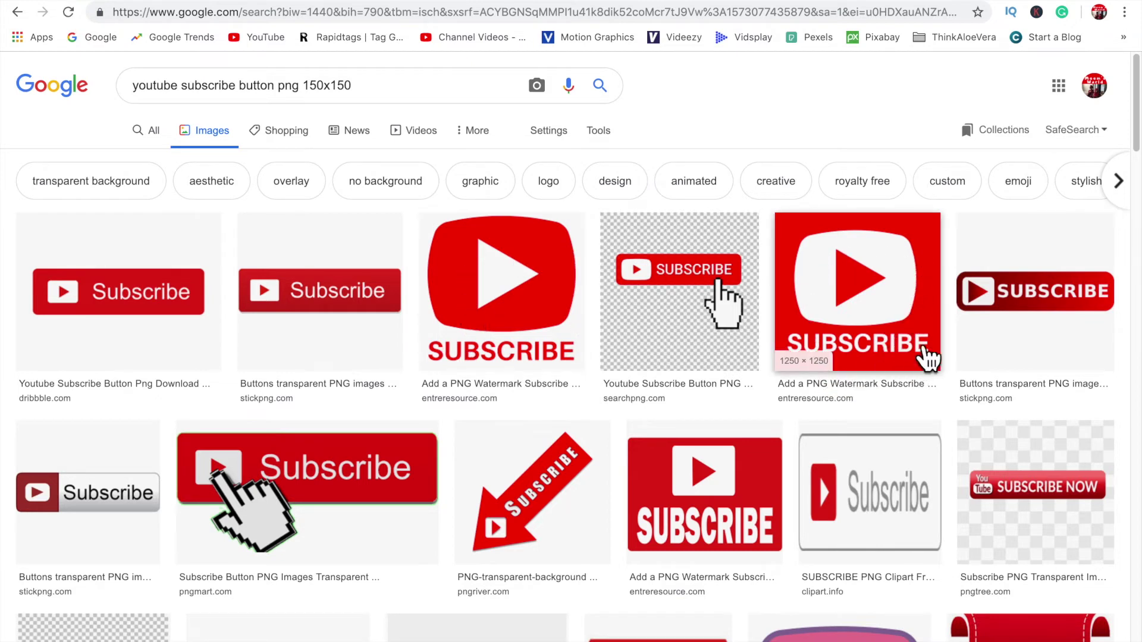
# Browse the 150x150 results, search 'subscribe button png', and preview the 1250 × 1250 red SUBSCRIBE image
pyautogui.scroll(-1, 814, 342)
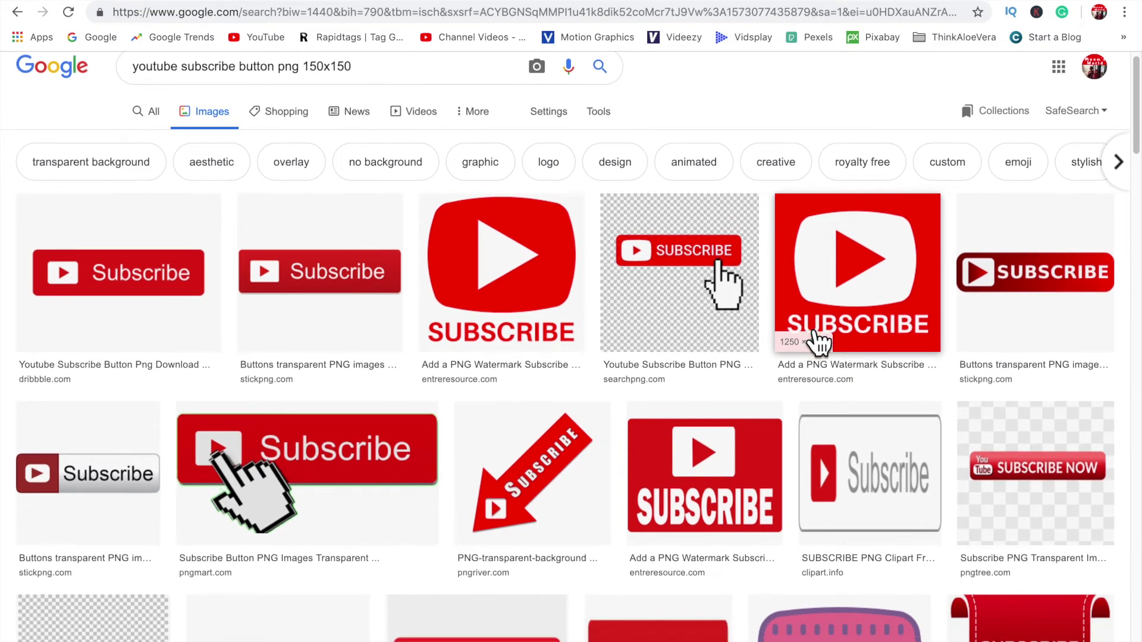
pyautogui.scroll(-1, 915, 342)
pyautogui.scroll(-2, 920, 342)
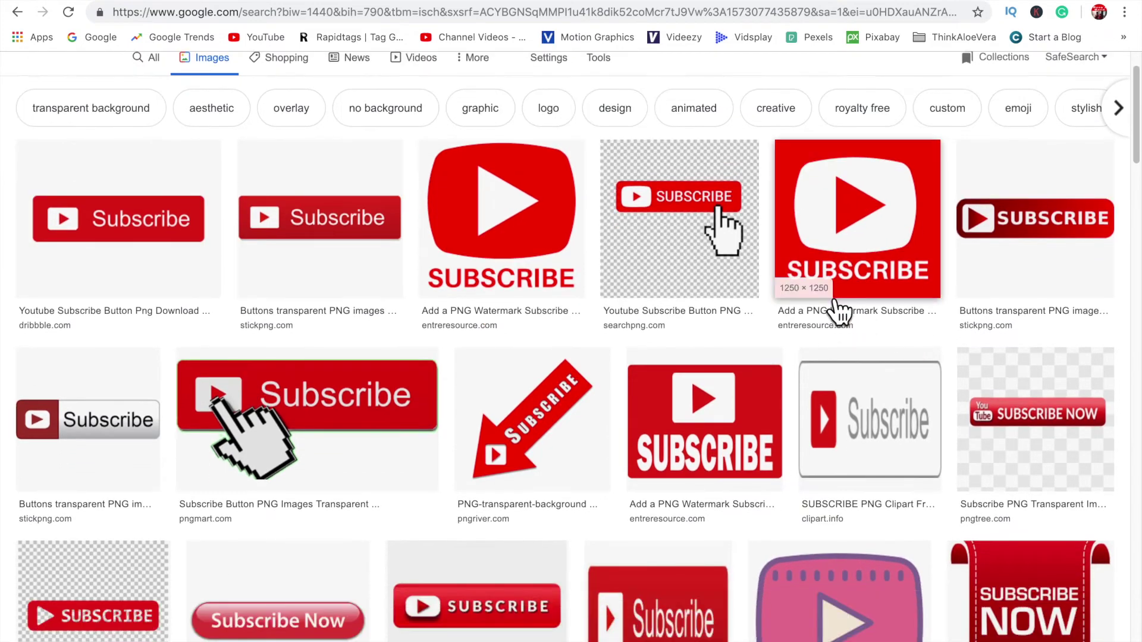
pyautogui.scroll(-4, 889, 314)
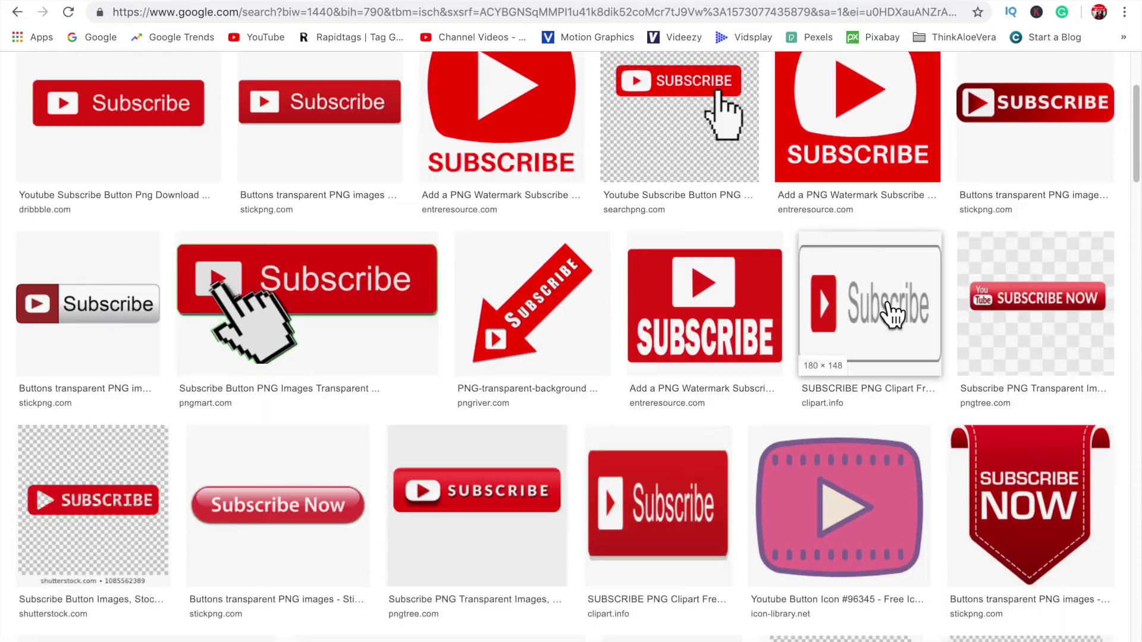
pyautogui.scroll(-3, 708, 319)
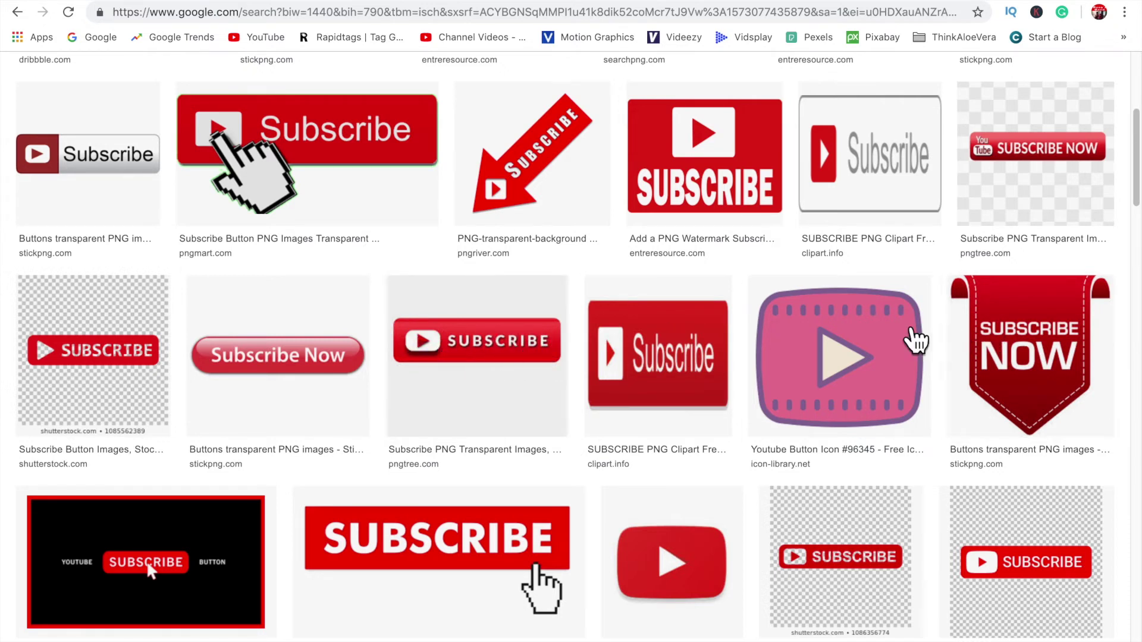
pyautogui.scroll(3, 892, 336)
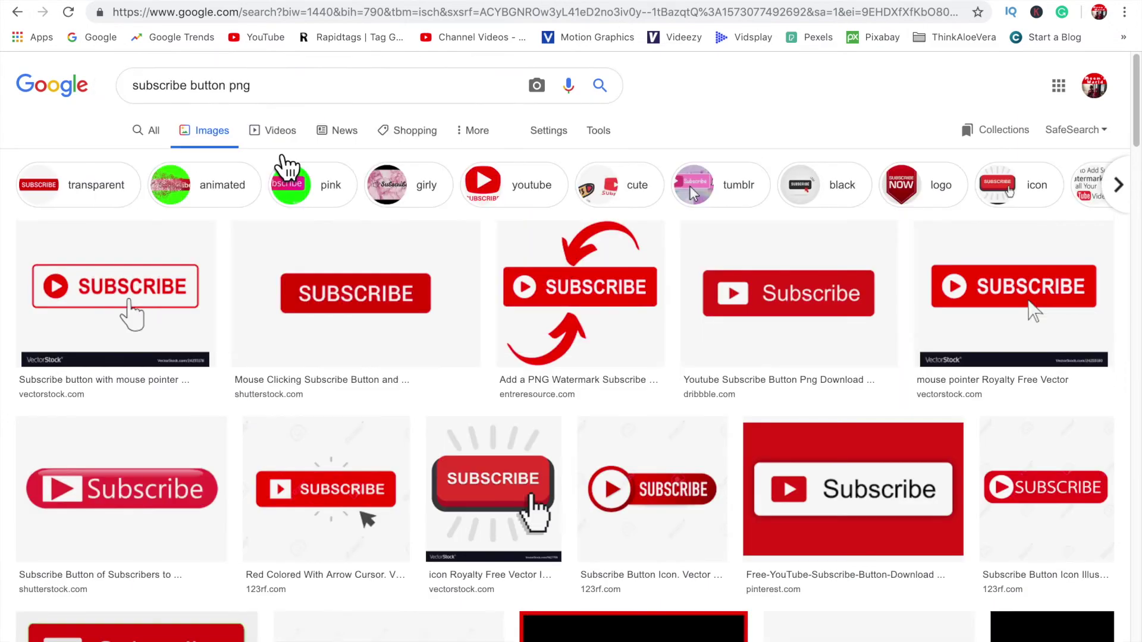
pyautogui.press('Return')
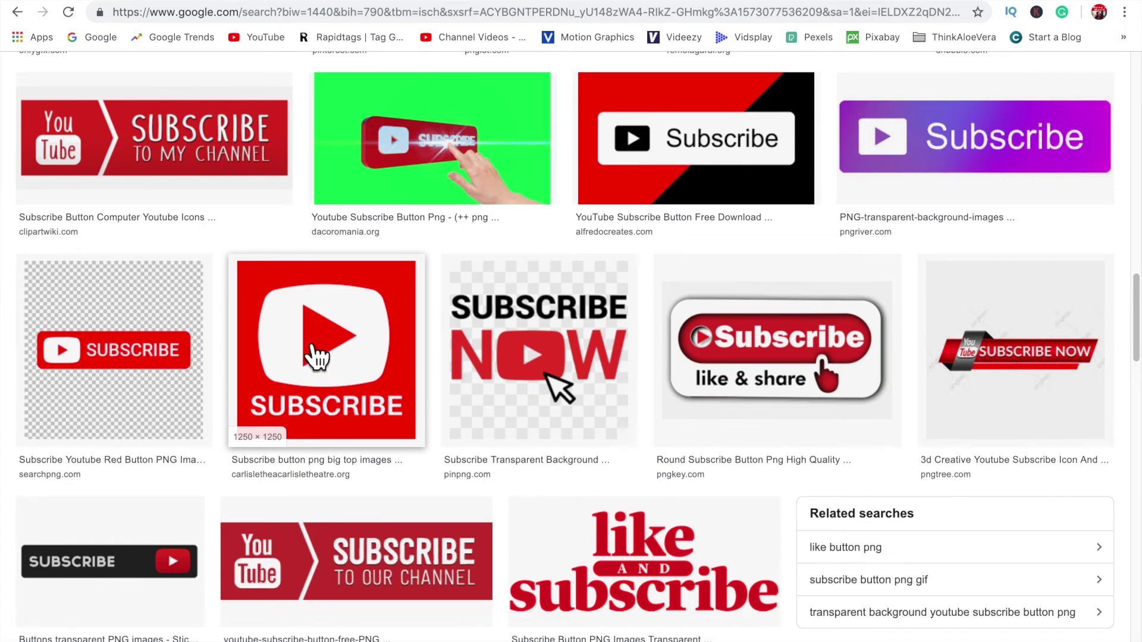
pyautogui.click(329, 367)
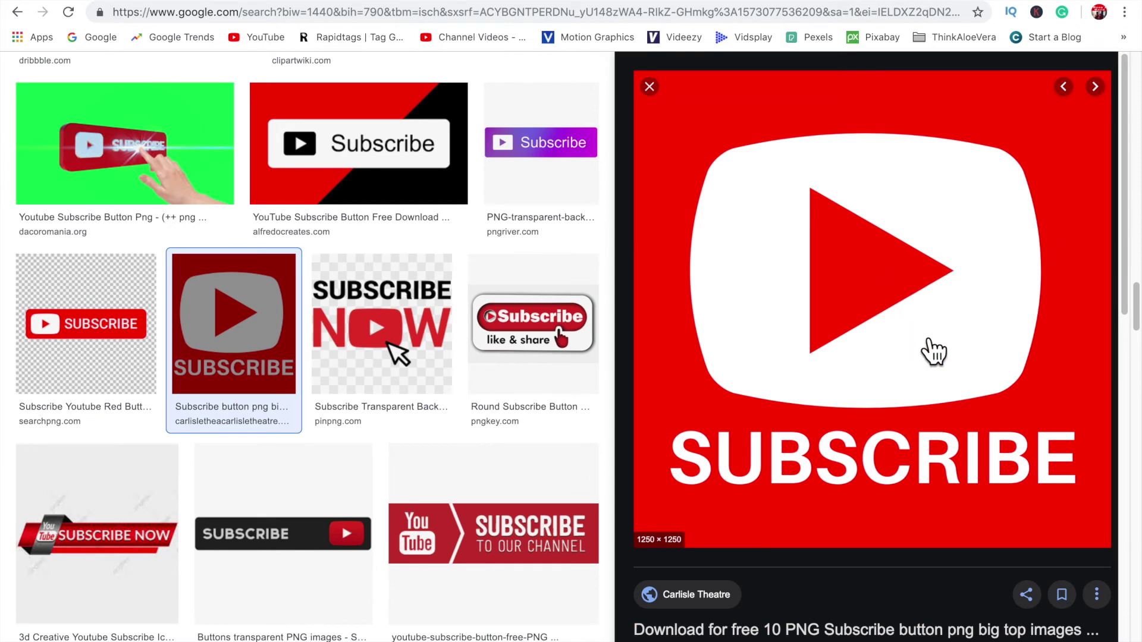
# Save the 1250 × 1250 SUBSCRIBE image as a PNG in the Downloads folder
pyautogui.rightClick(812, 352)
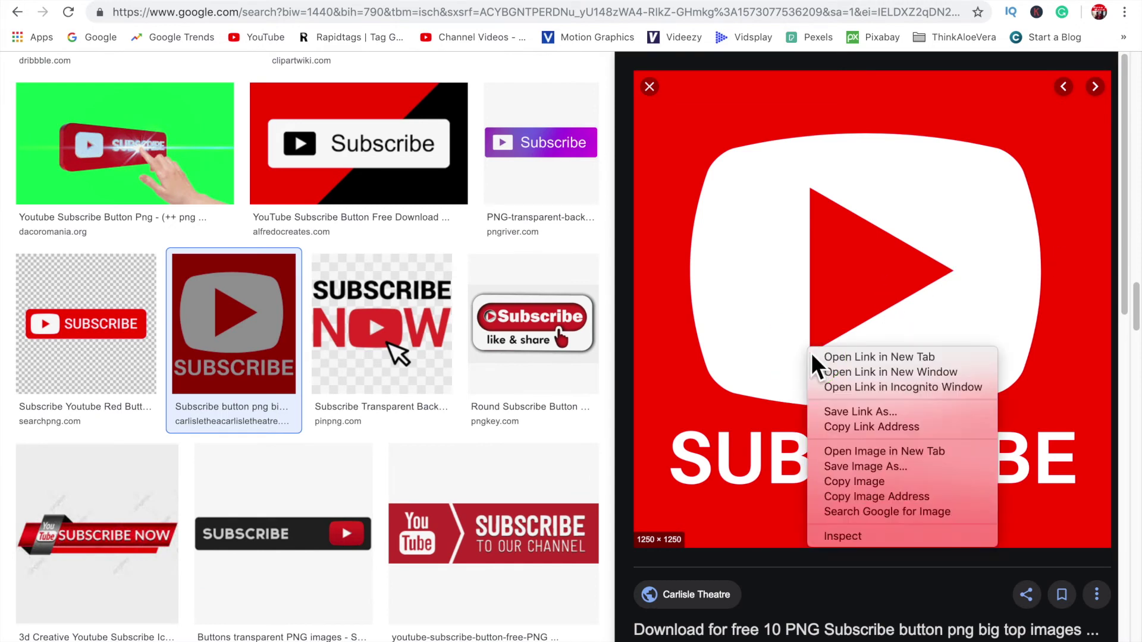
pyautogui.click(868, 472)
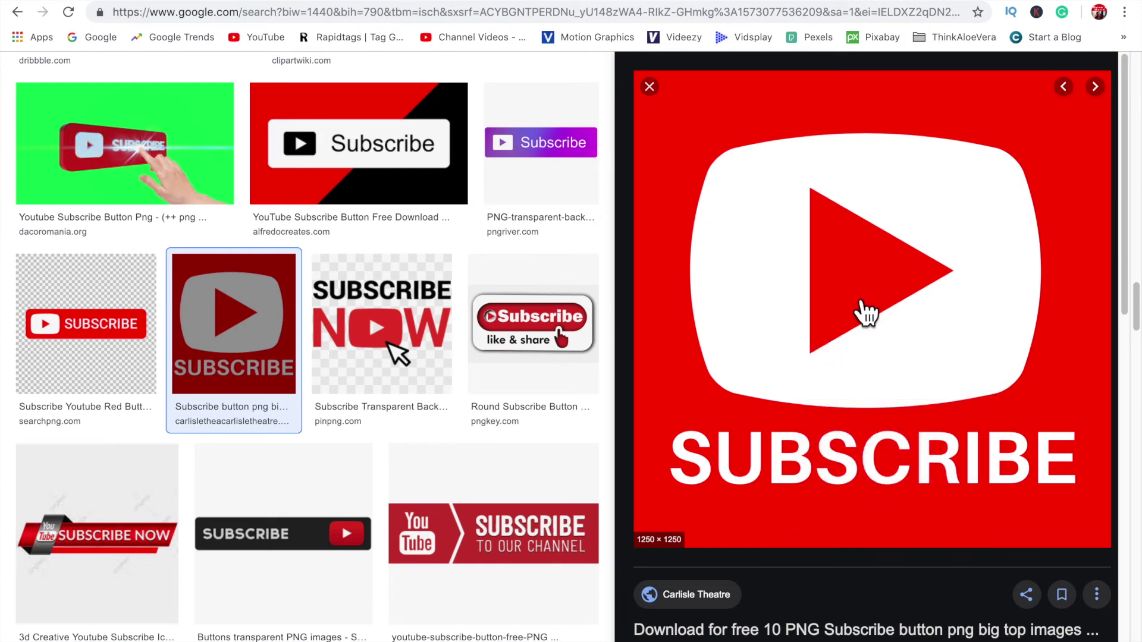
pyautogui.click(667, 115)
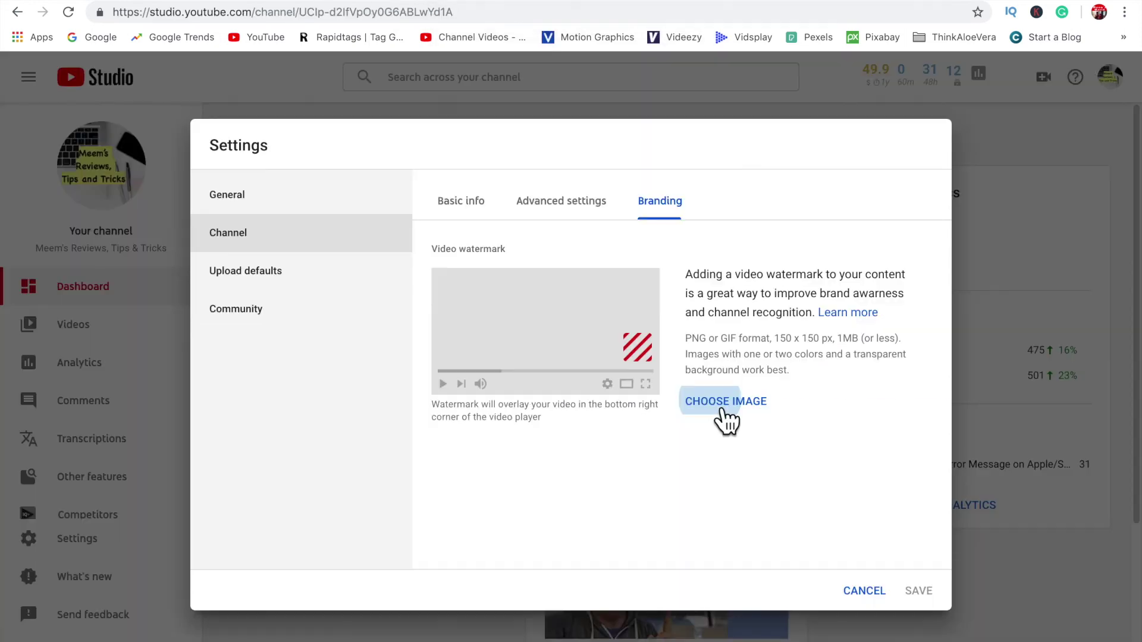
pyautogui.click(722, 409)
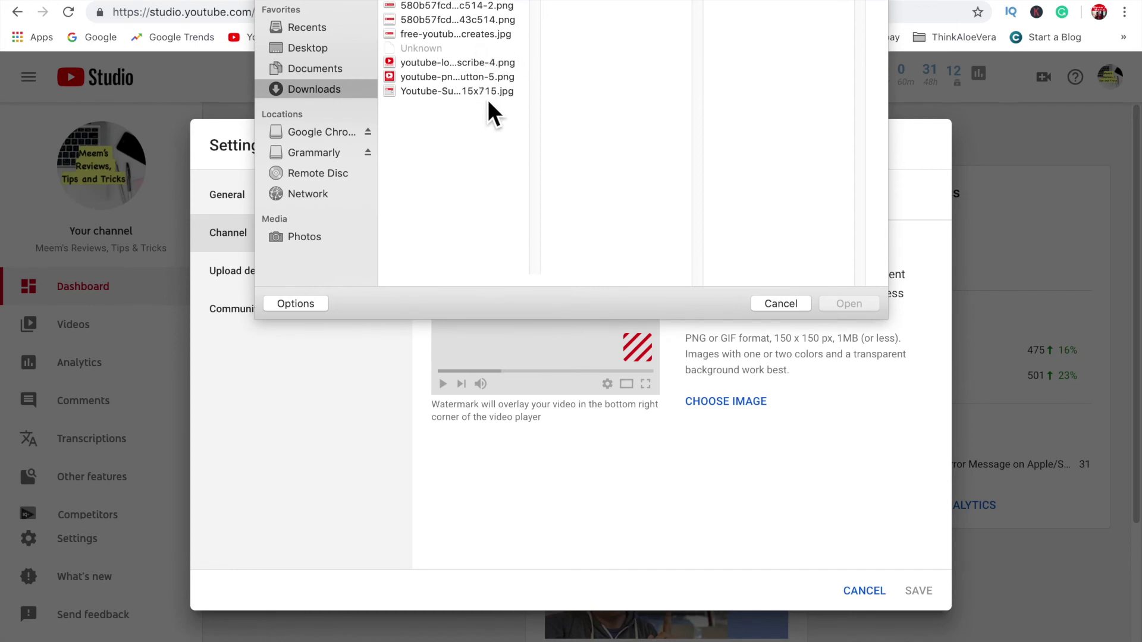
# Load the 16 KB youtube-png-subscribe-button-5.png as the watermark, displayed for the entire video
pyautogui.click(486, 80)
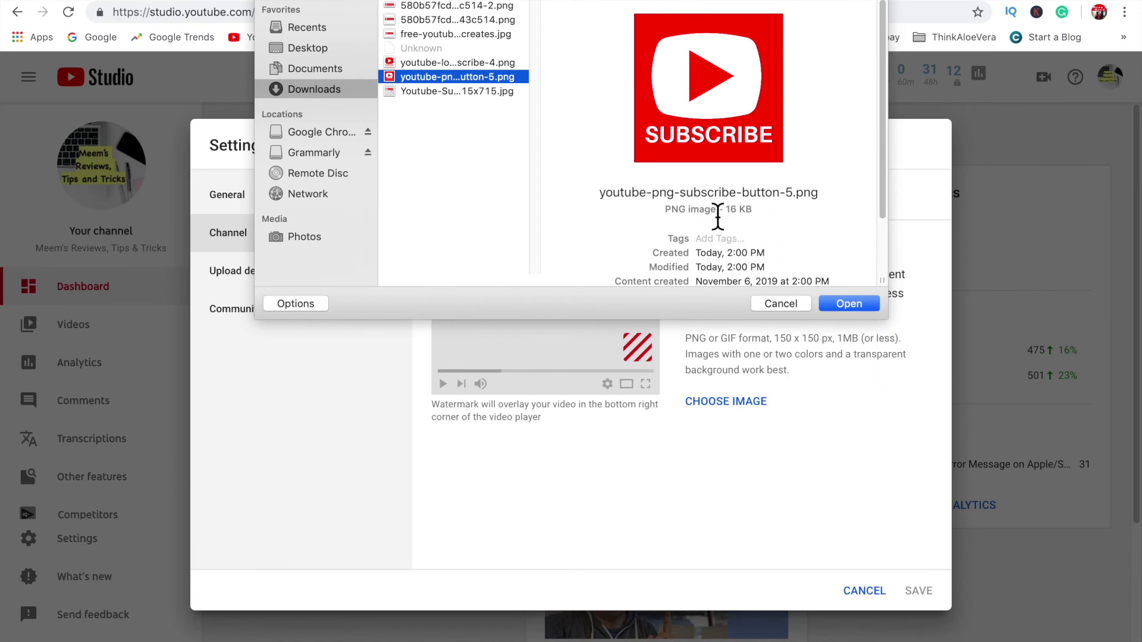
pyautogui.moveTo(726, 212); pyautogui.dragTo(760, 213)
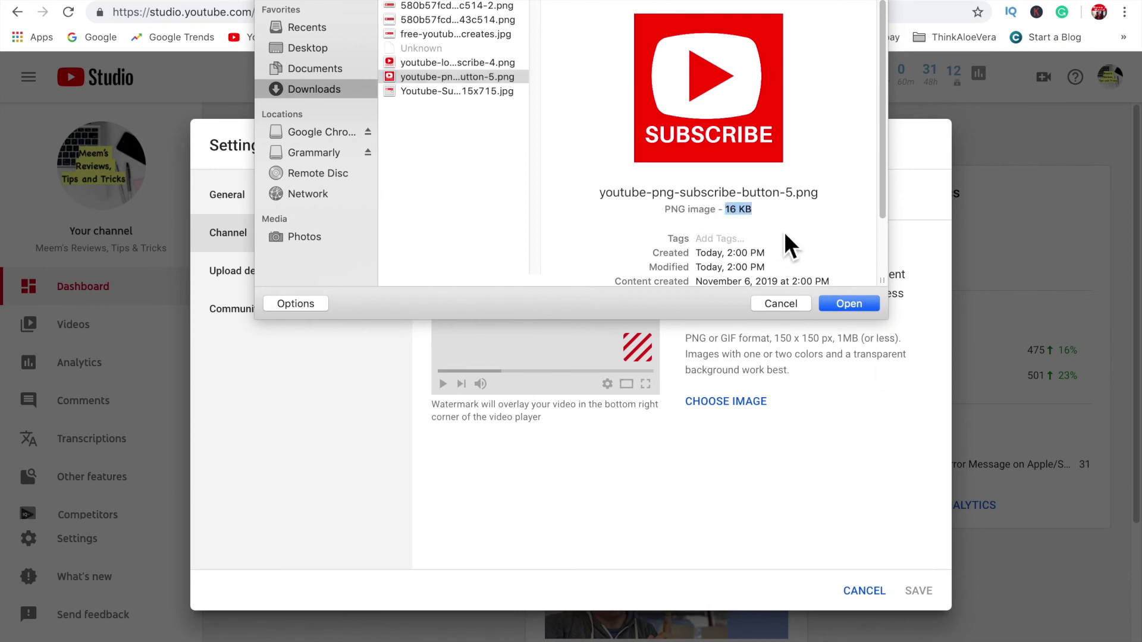
pyautogui.click(846, 305)
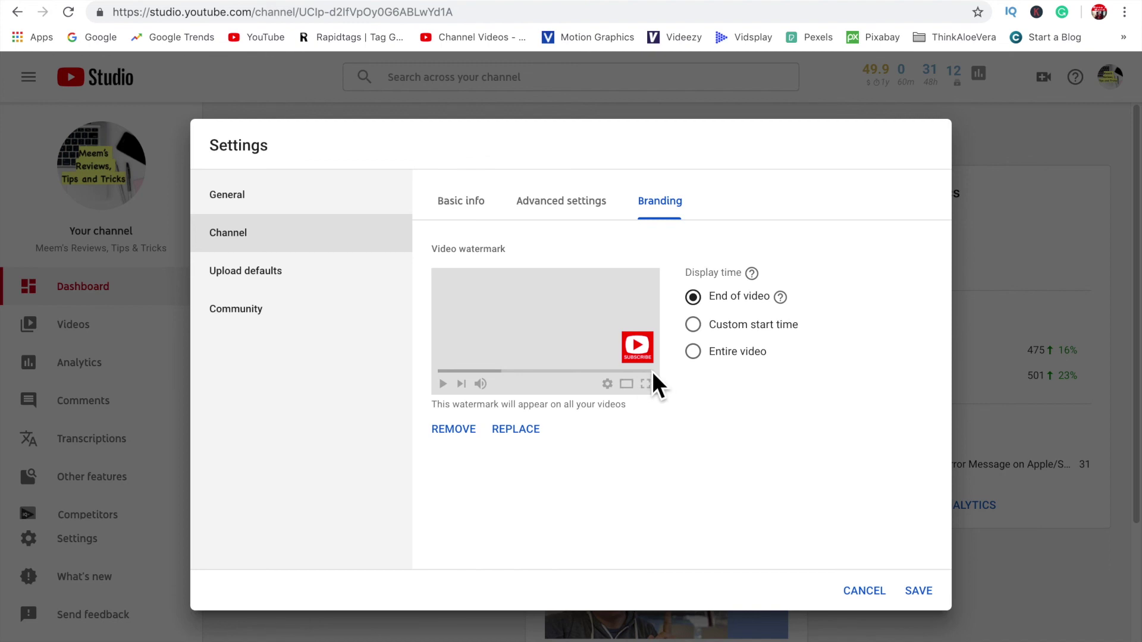
pyautogui.click(693, 352)
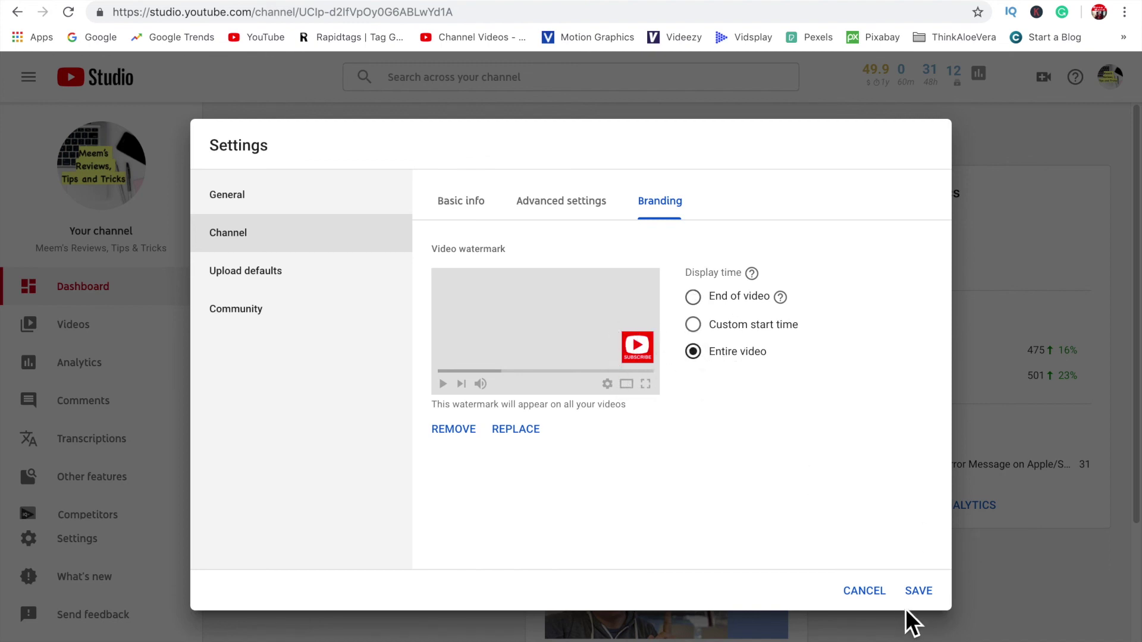